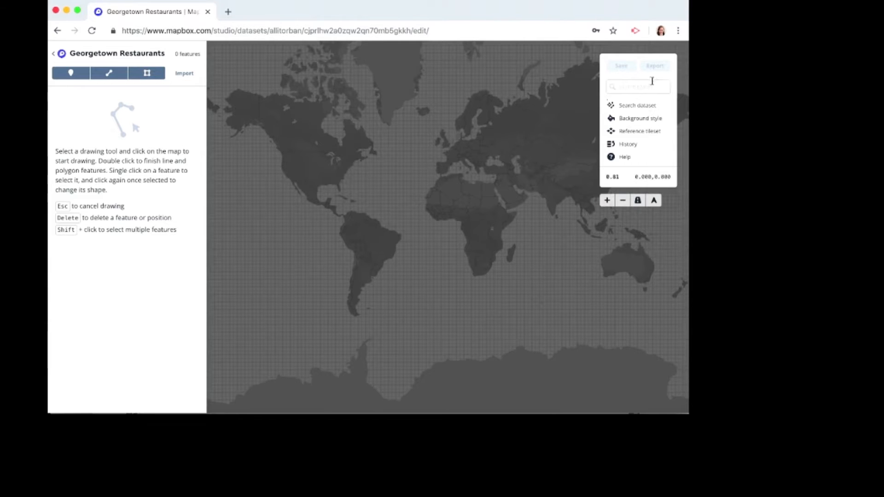
Search the map for georgetown and go to the Georgetown result in Washington, District of Columbia
text(rg)
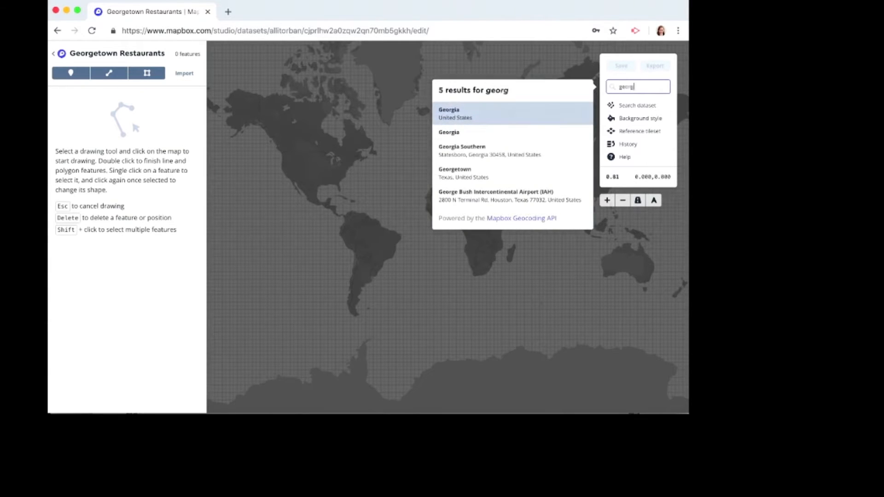
text(etown)
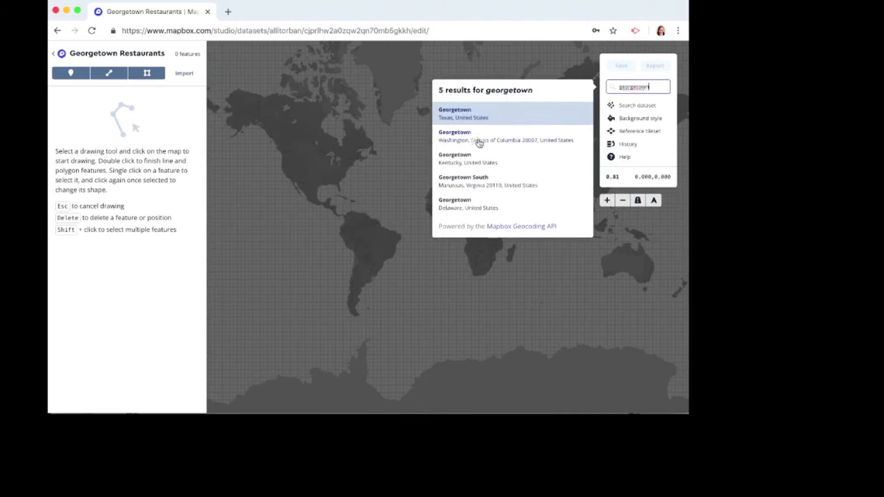
click(479, 138)
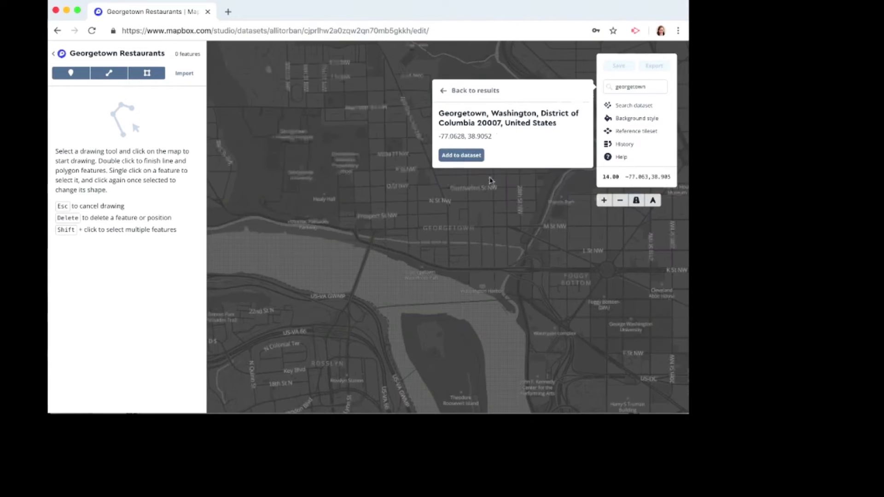
click(459, 210)
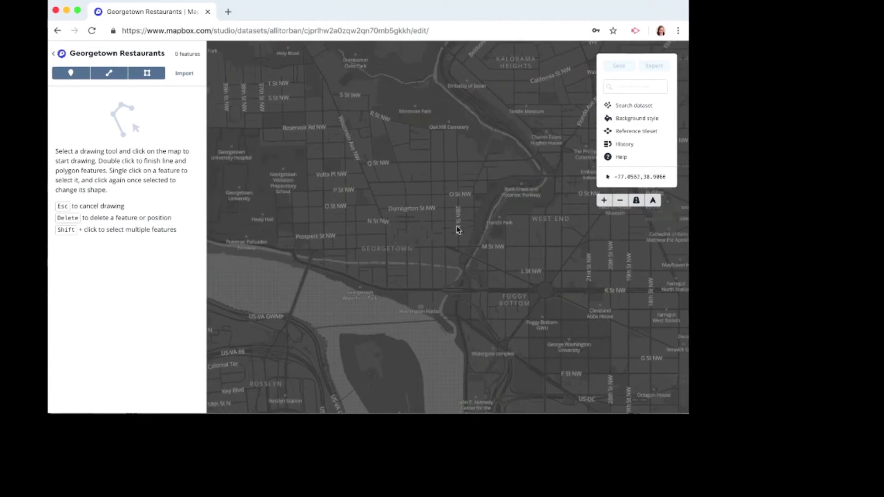
Place a point at the southwest corner of the building northeast of the 28th St NW and M St NW intersection
scroll(457, 228, up, 5)
scroll(469, 256, up, 5)
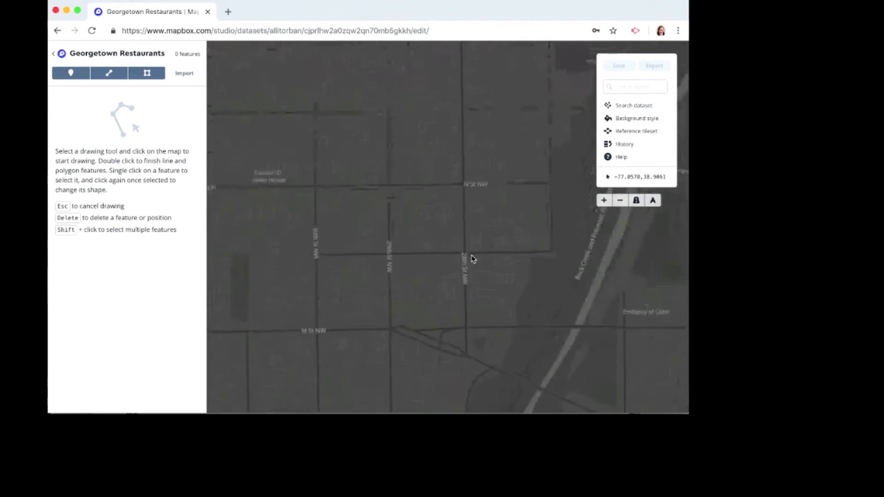
drag(450, 351, 446, 274)
scroll(462, 266, up, 5)
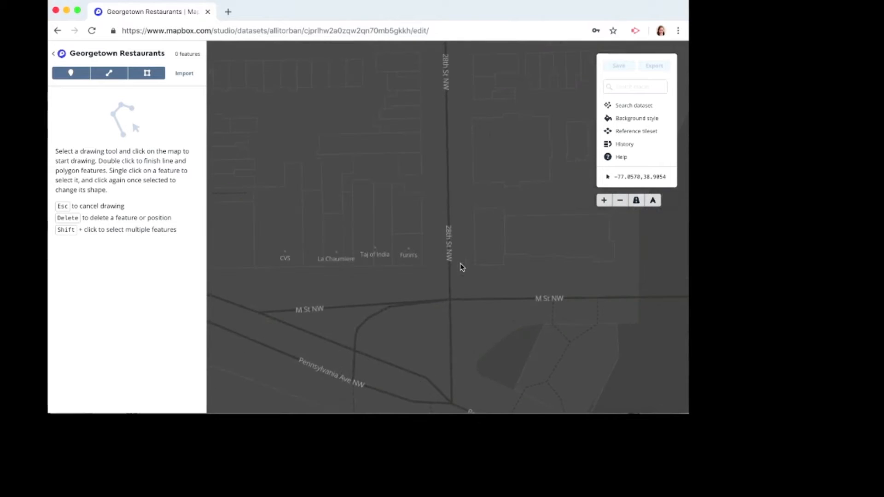
drag(499, 267, 442, 269)
scroll(442, 269, up, 4)
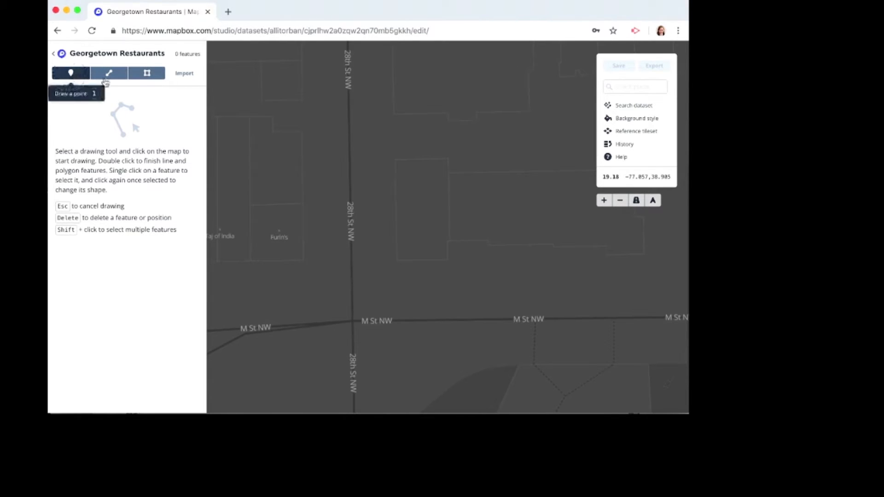
click(70, 72)
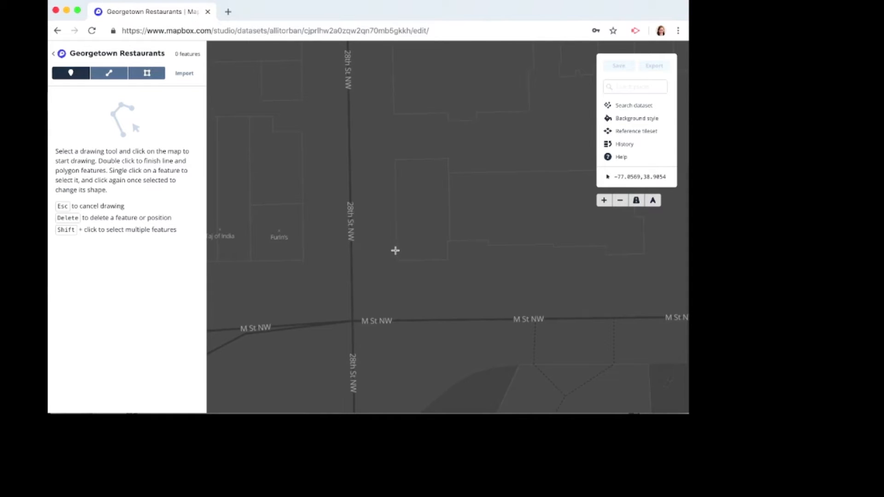
click(395, 250)
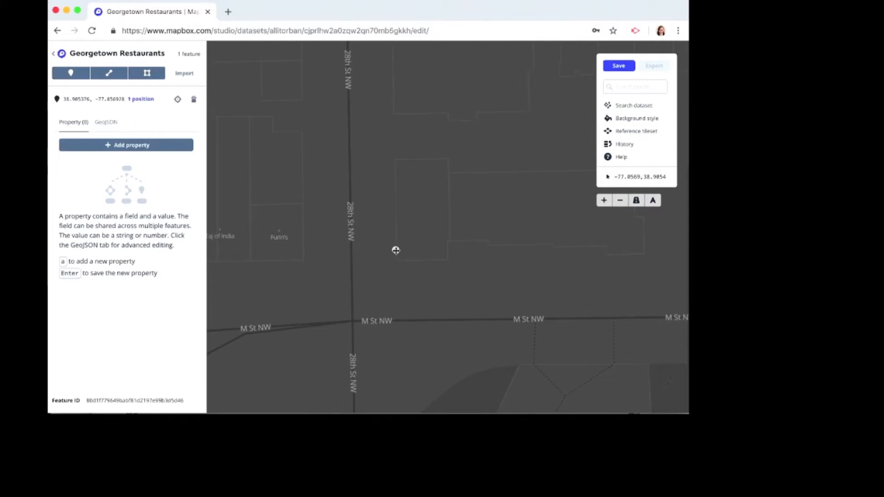
Add a Name property with the value Das Ethiopian Cuisine to the new point
click(148, 146)
text(Name)
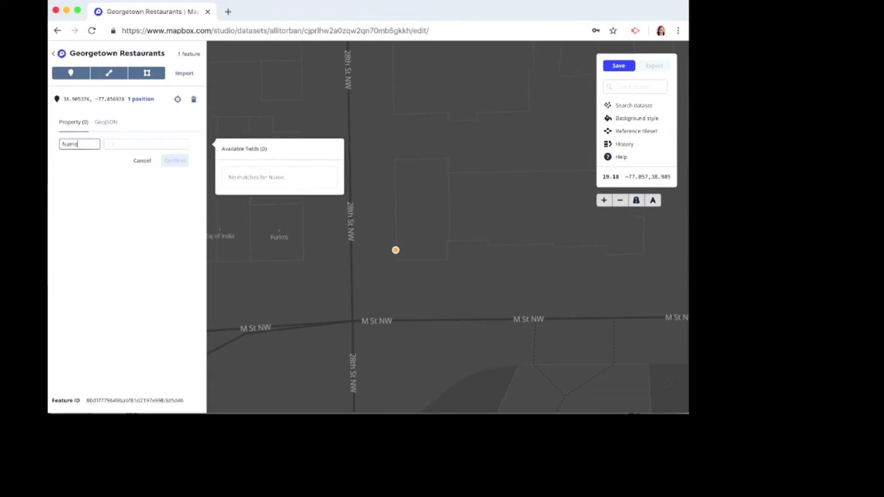
key(Tab)
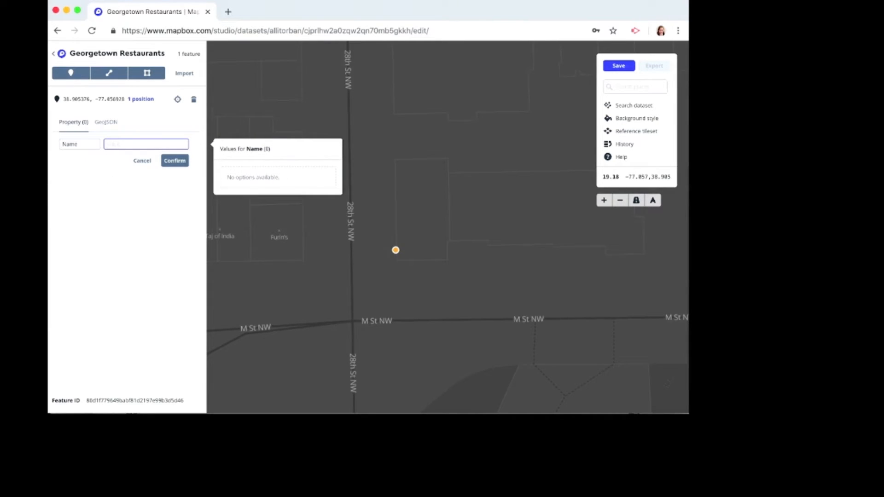
text(Das Ethiopian Cuisine)
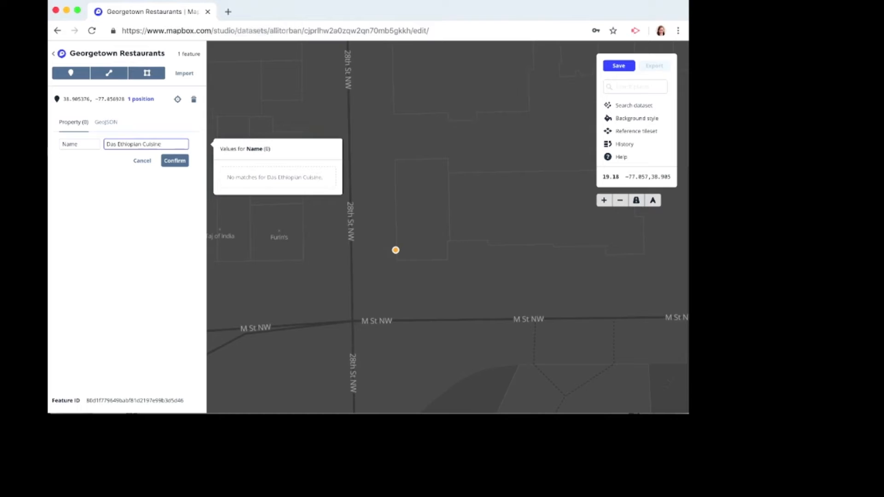
click(177, 161)
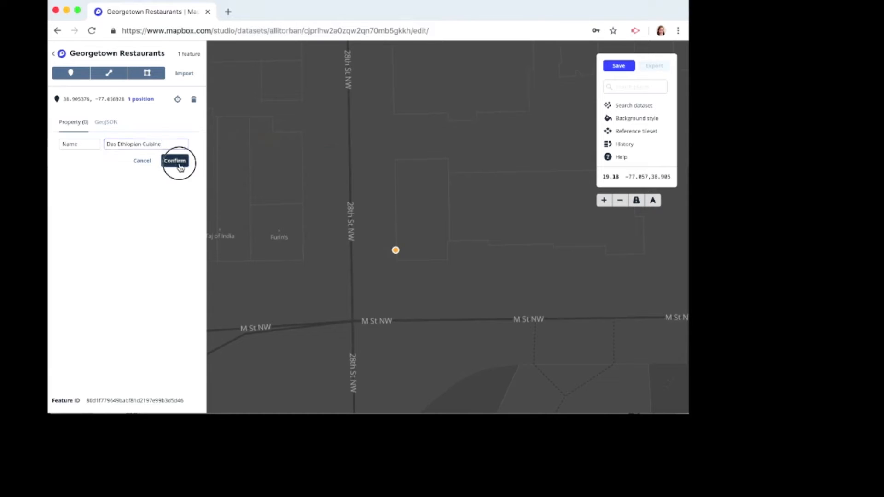
Add a Cuisine property with the value Ethiopian to the point and shift the point slightly west
click(121, 179)
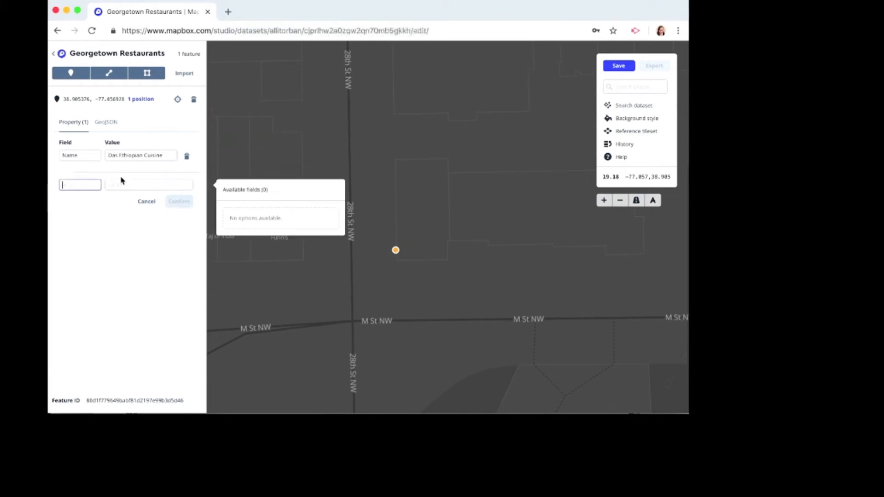
text(Cuisine)
key(Tab)
text(Eth)
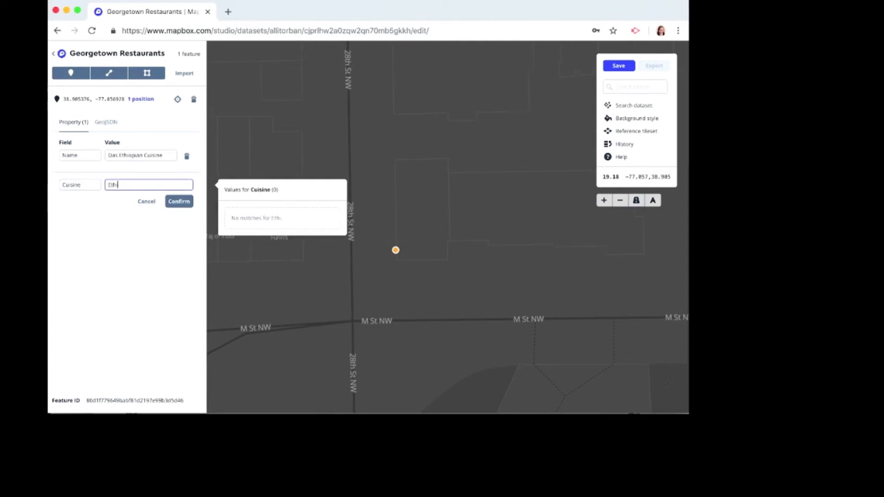
click(177, 201)
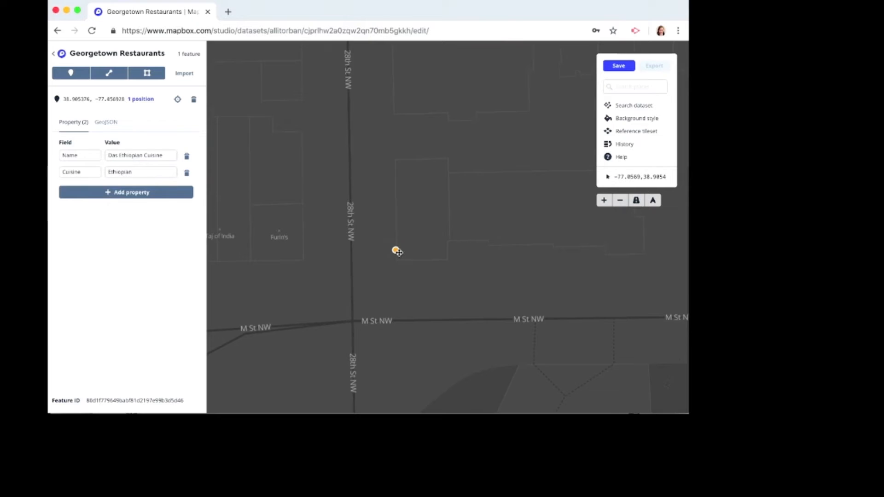
drag(399, 252, 393, 250)
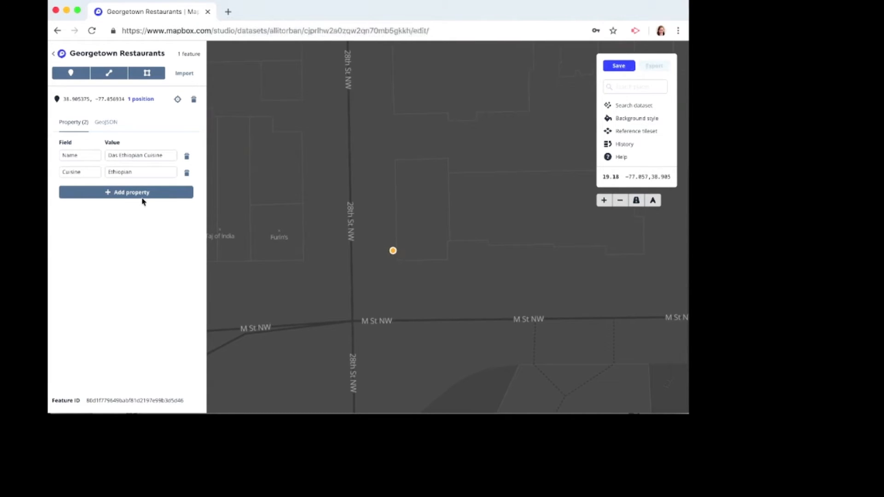
Place a second point near the north end of the same building's west wall, with the Name property George's King of Falafel & Cheesesteak
click(70, 73)
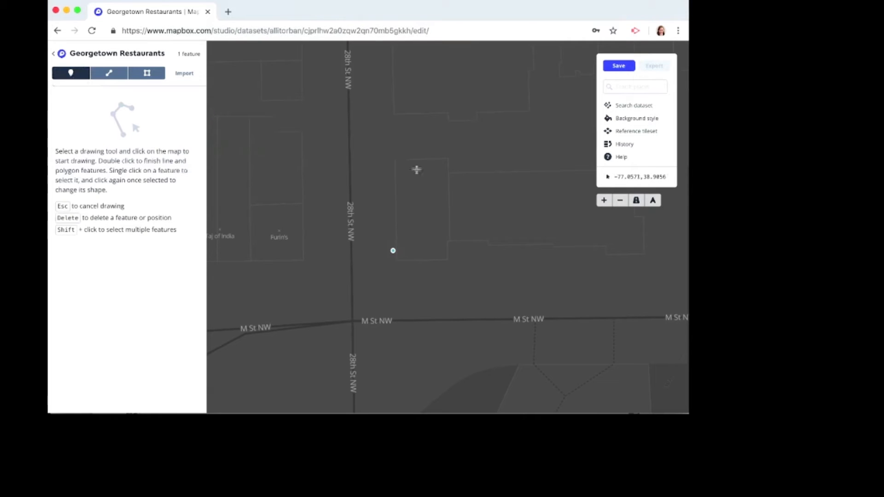
click(394, 180)
click(111, 145)
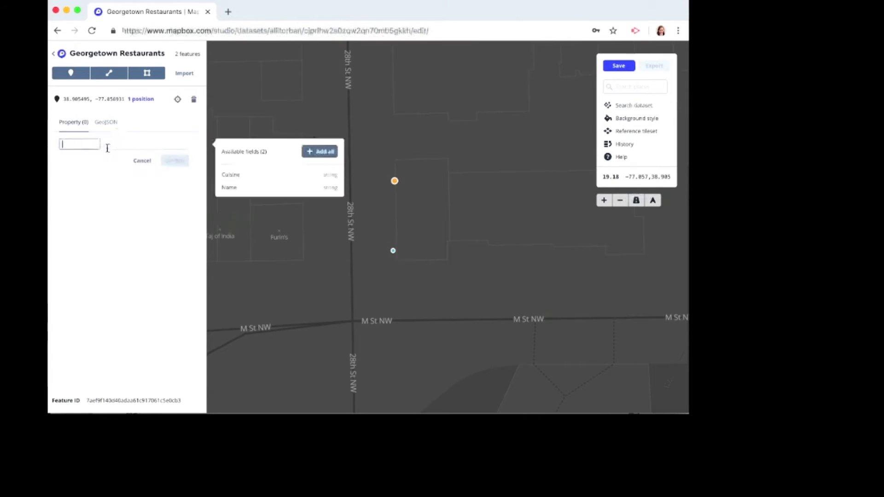
text(Name)
key(Tab)
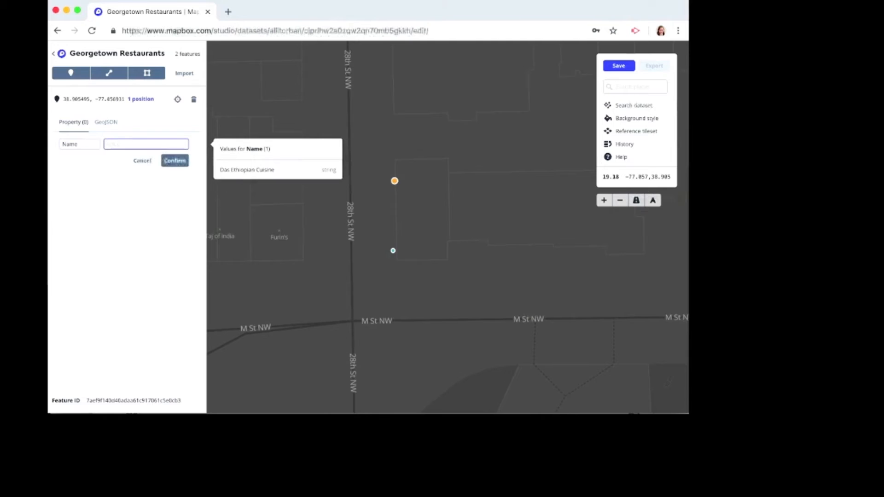
text(George's K)
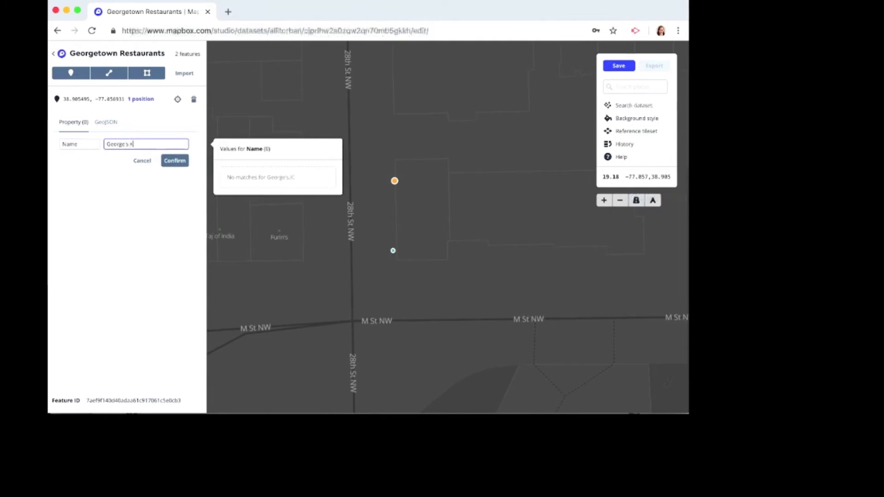
text(ing of Falafel & Cheesete)
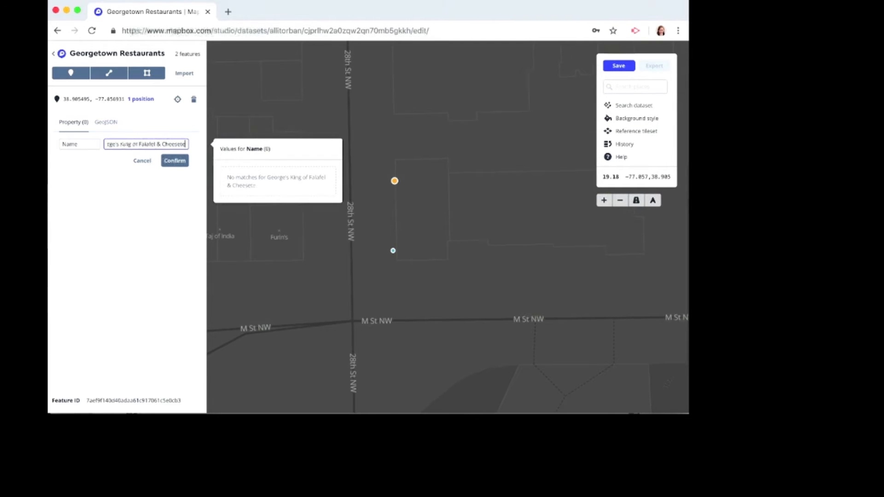
key(BackSpace)
key(BackSpace)
text(steak)
click(173, 162)
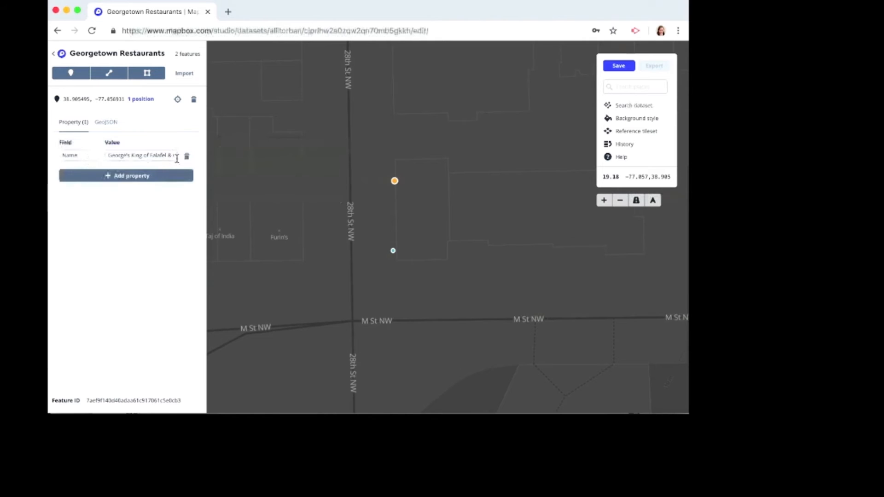
Add a Cuisine property with the value Middle Eastern to the second point
click(89, 174)
text(Cuisine)
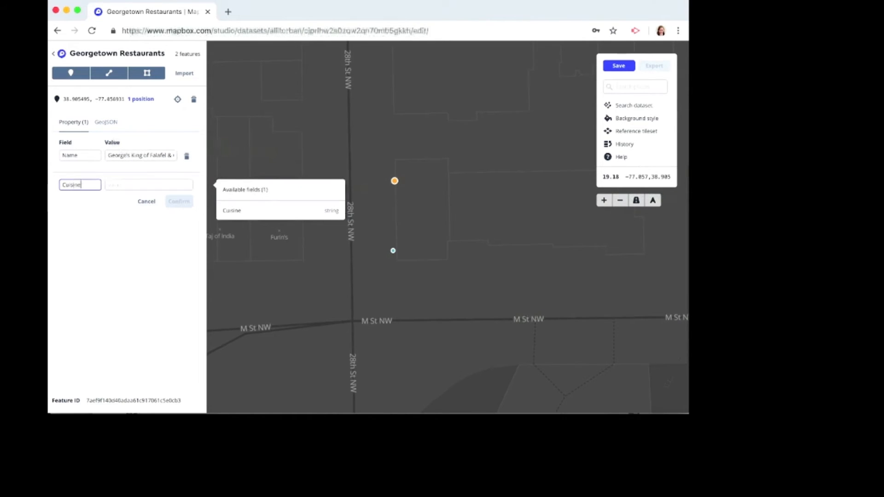
key(Tab)
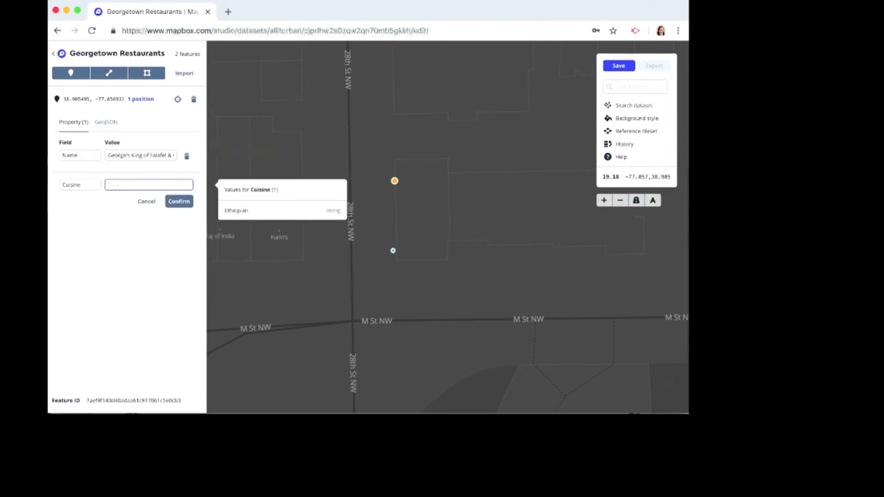
text(Middle Eastern)
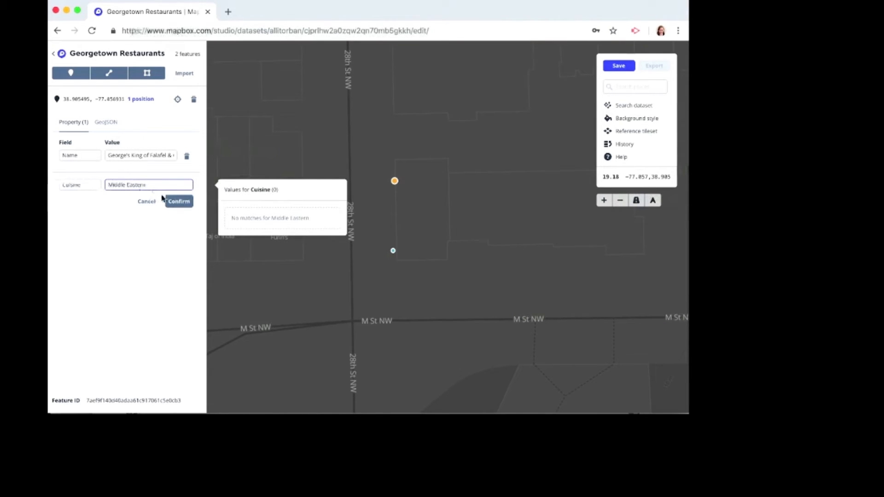
click(180, 202)
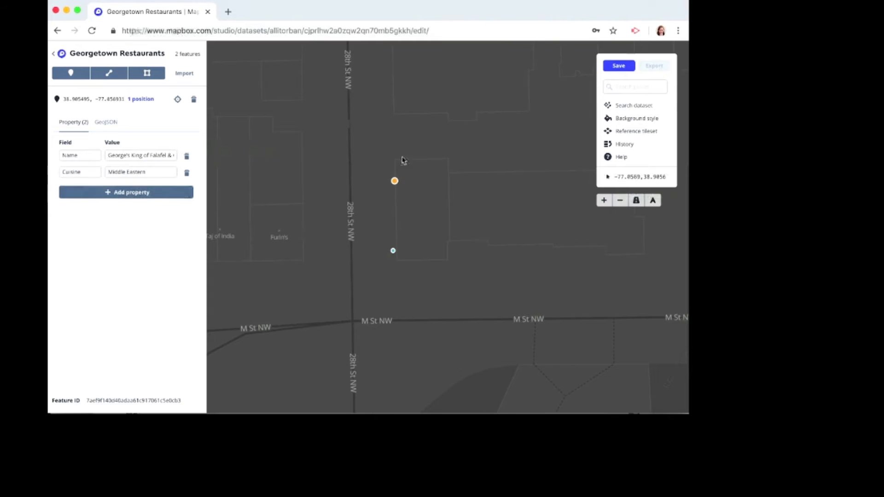
Draw a four-cornered polygon over the northern half of the building beside the second point
click(147, 73)
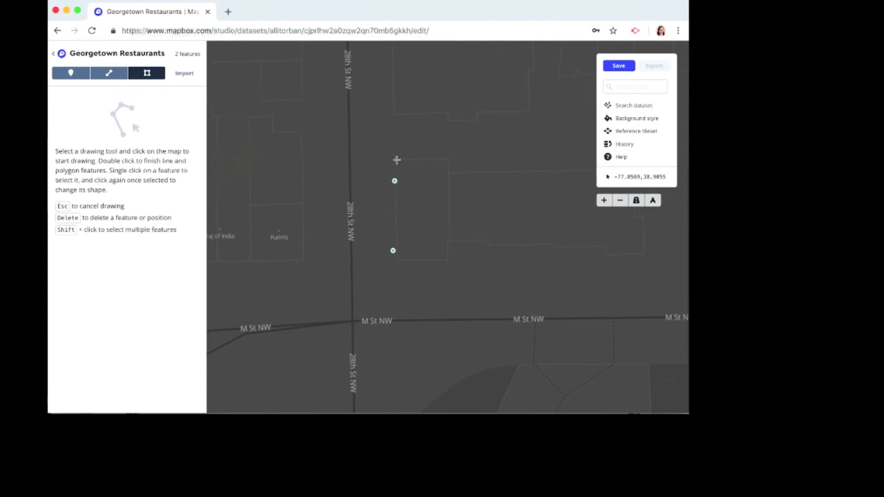
click(447, 159)
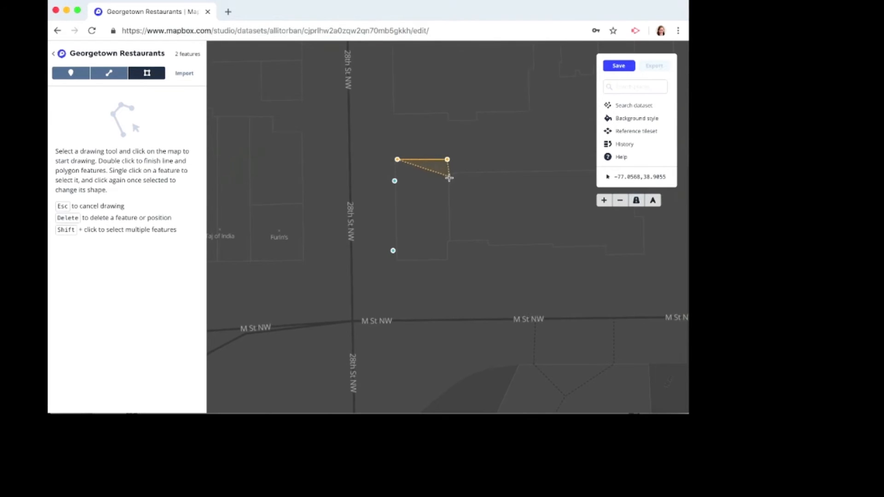
click(448, 204)
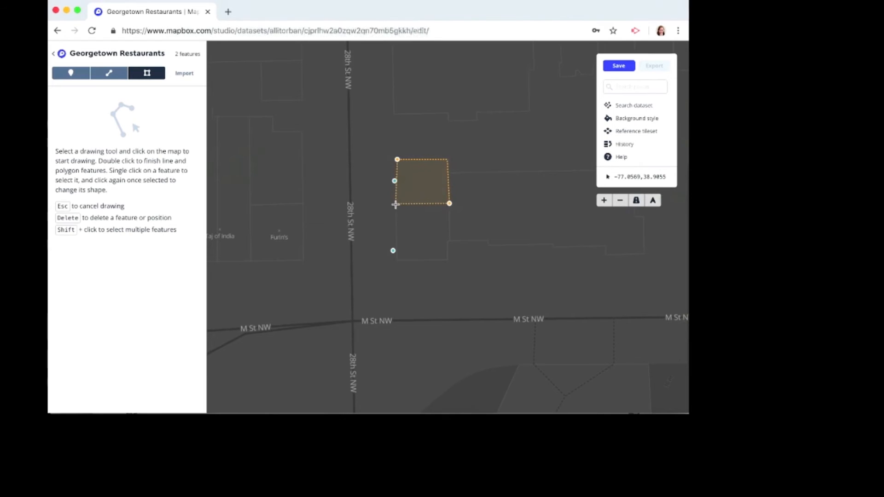
click(395, 203)
click(395, 203)
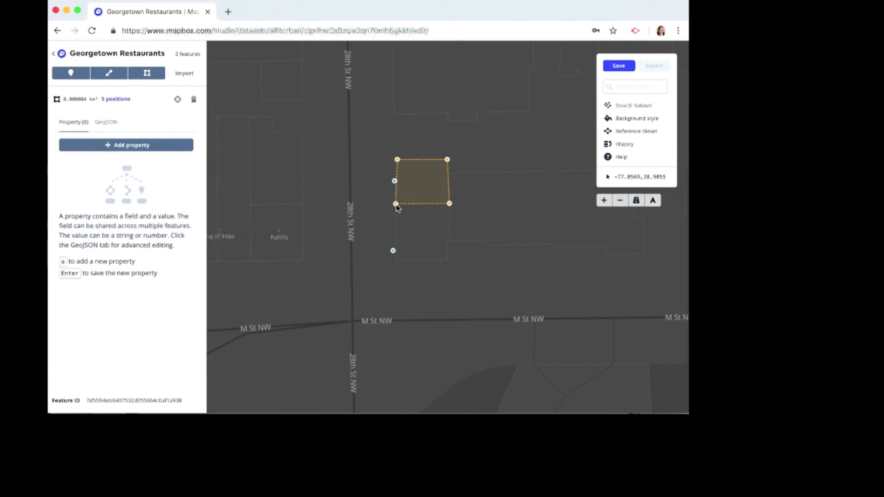
Add a Name property with the value George's King of Falafel & Cheesesteak to the northern polygon
click(150, 145)
text(Na)
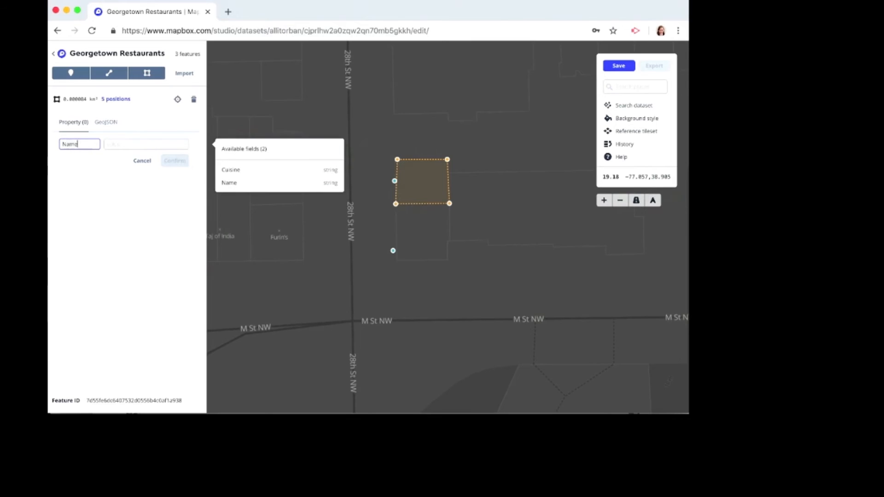
text(me)
key(Tab)
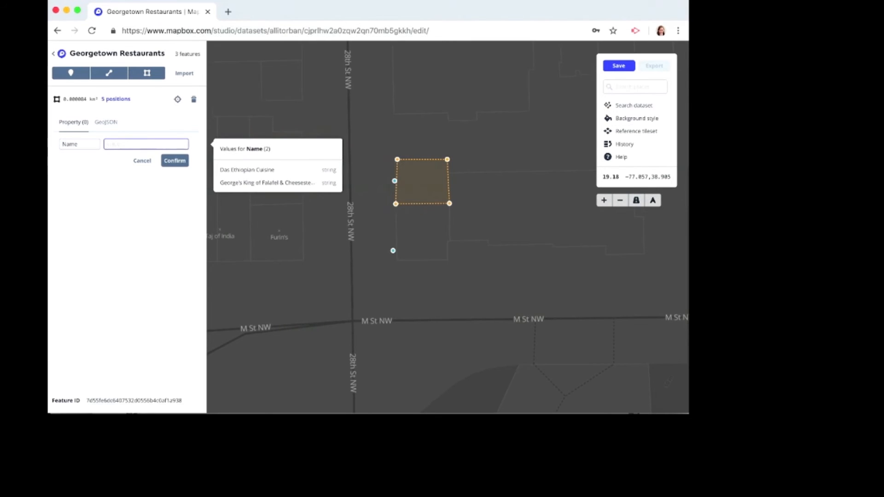
text(Georg)
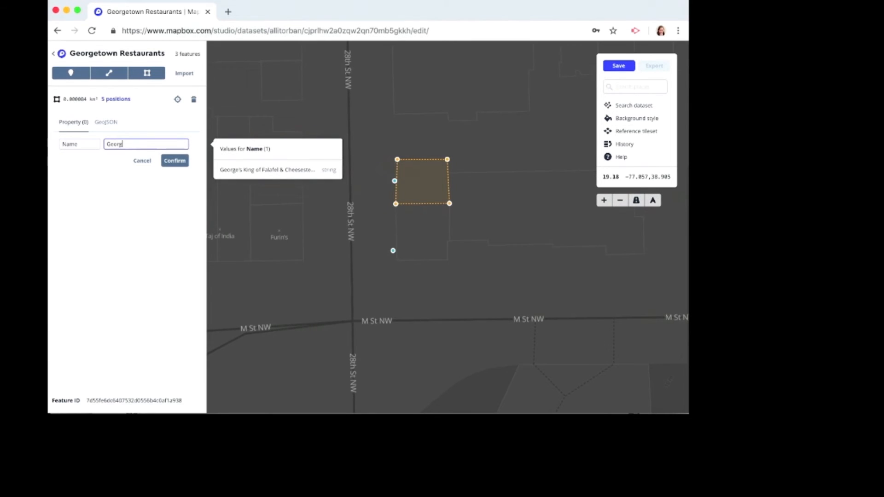
text(e;s)
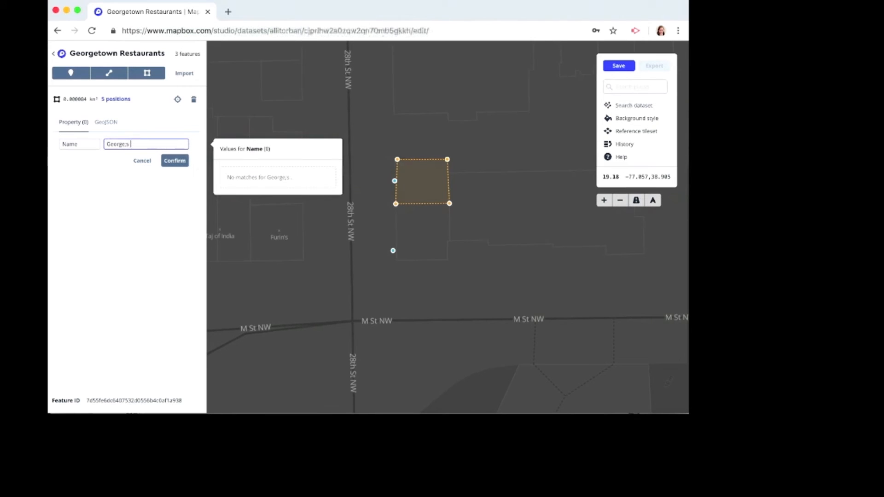
key(BackSpace)
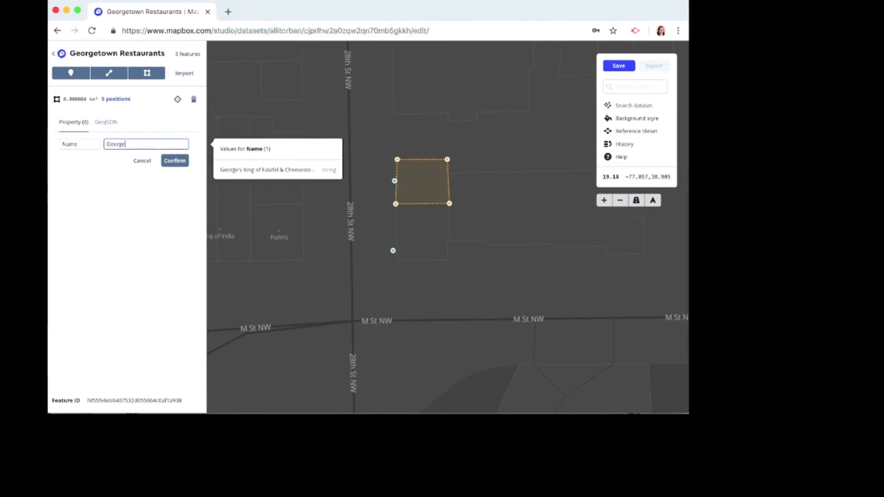
text('s King of Falafel & Cheese)
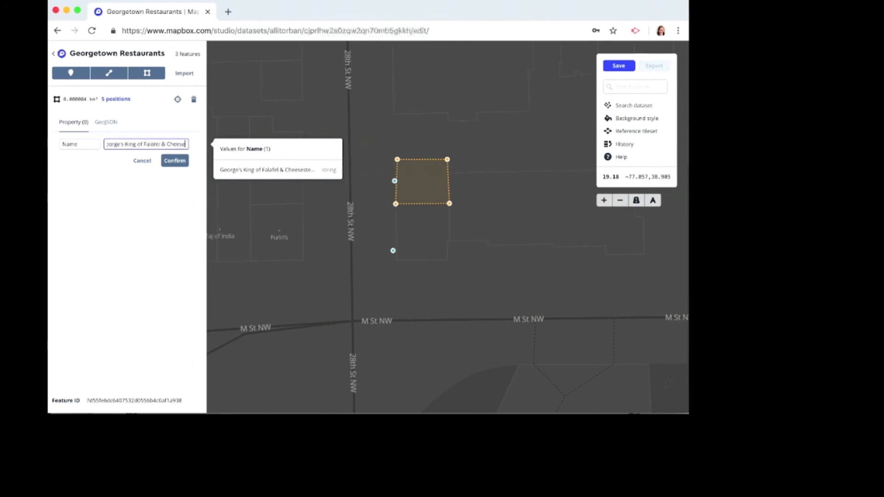
text(steak)
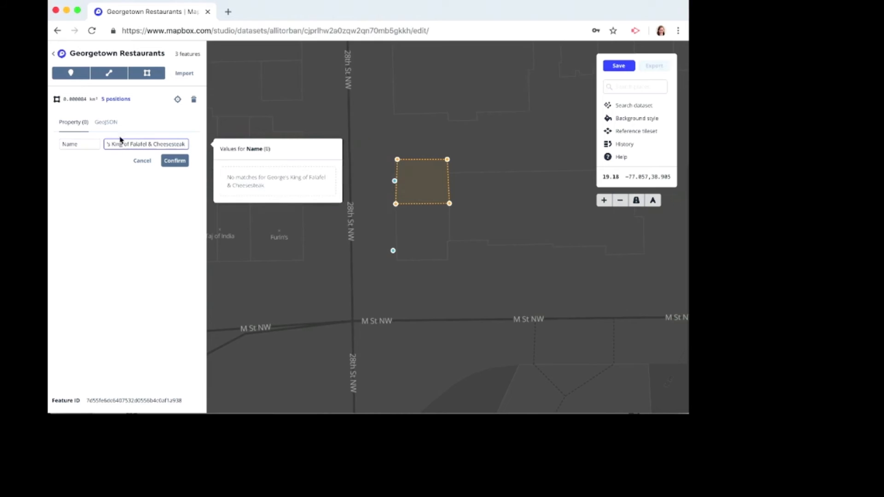
click(176, 162)
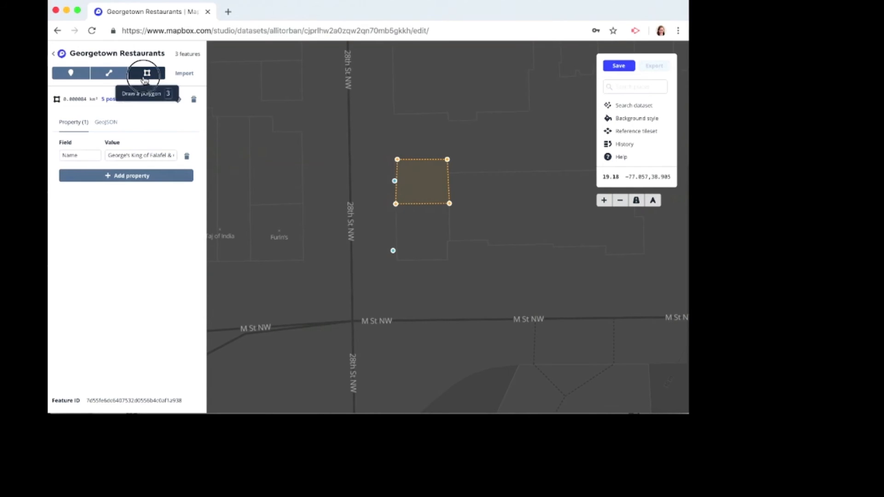
Draw a six-cornered polygon over the southern half of the building, following the small notch in its east wall
click(147, 72)
click(397, 206)
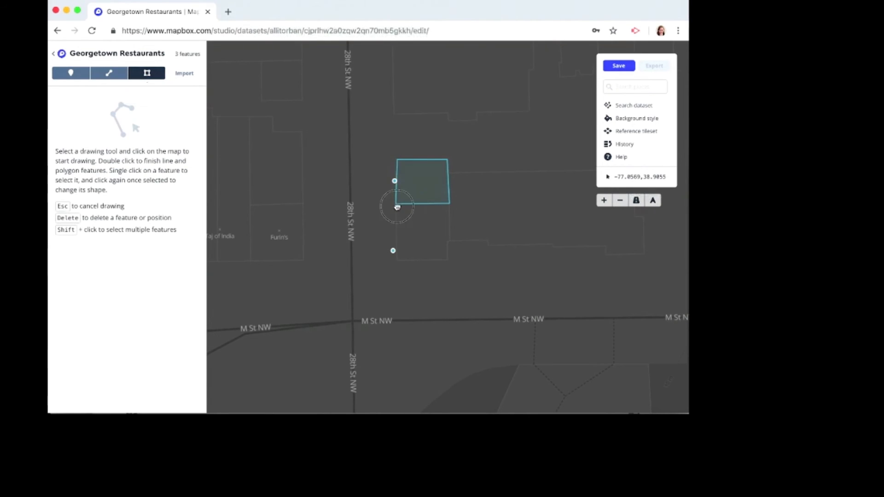
click(450, 207)
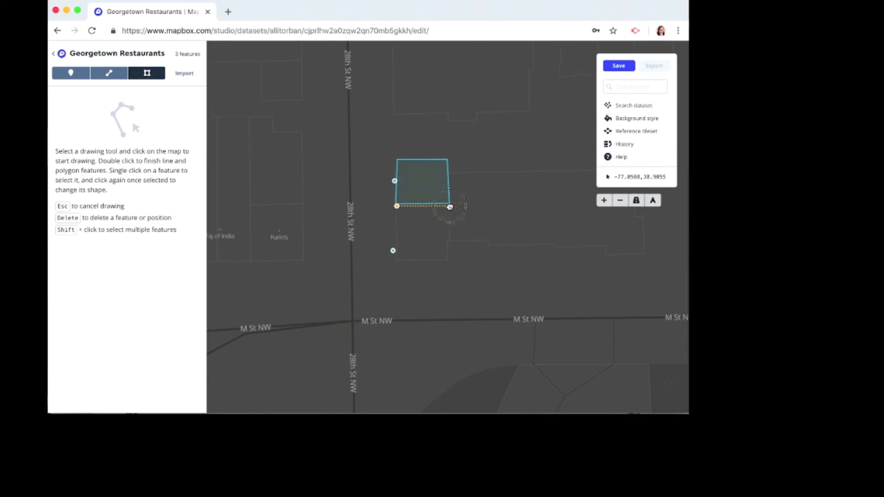
click(450, 240)
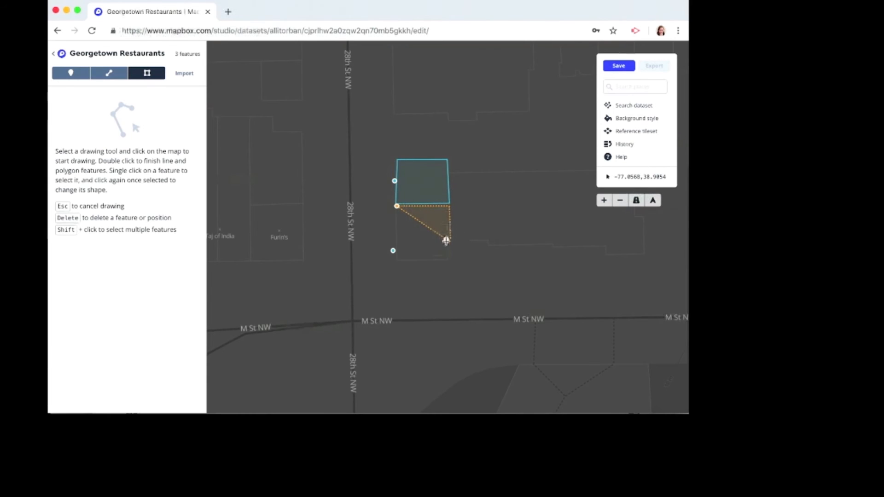
click(444, 260)
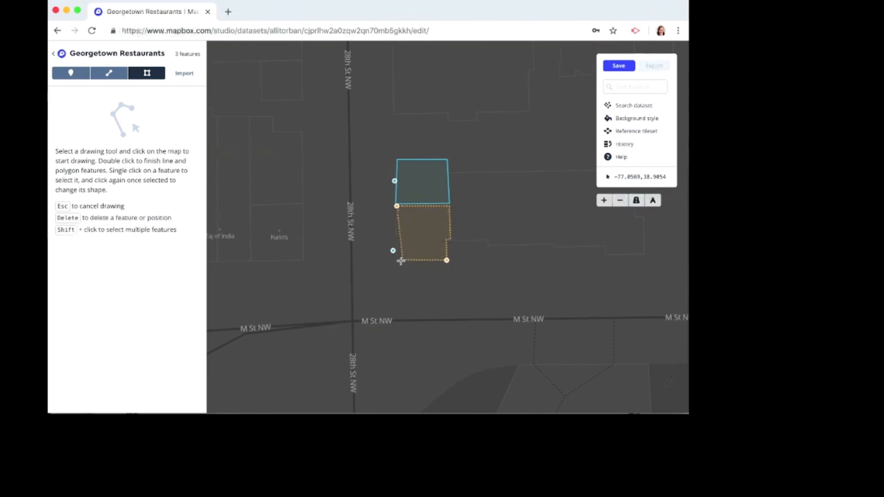
double_click(396, 261)
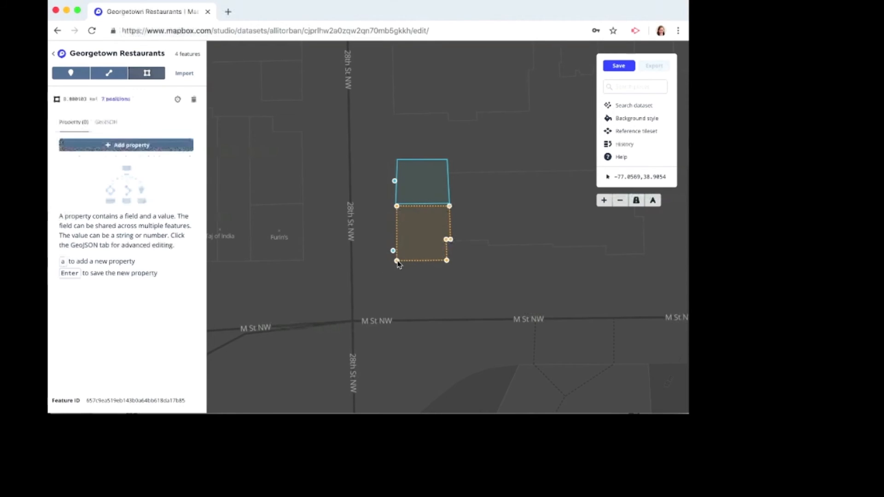
Add a Name property with the value Das Ethiopian Cuisine to the southern polygon and deselect it
click(155, 144)
text(Name)
key(Tab)
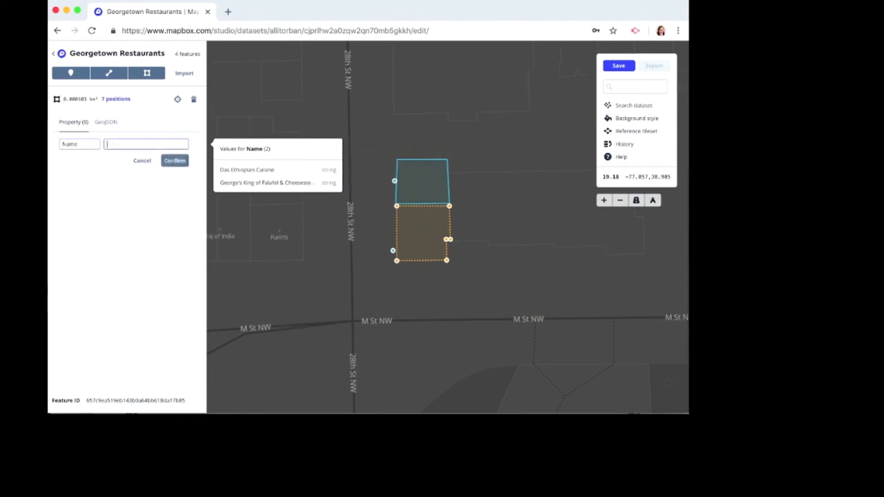
text(Das)
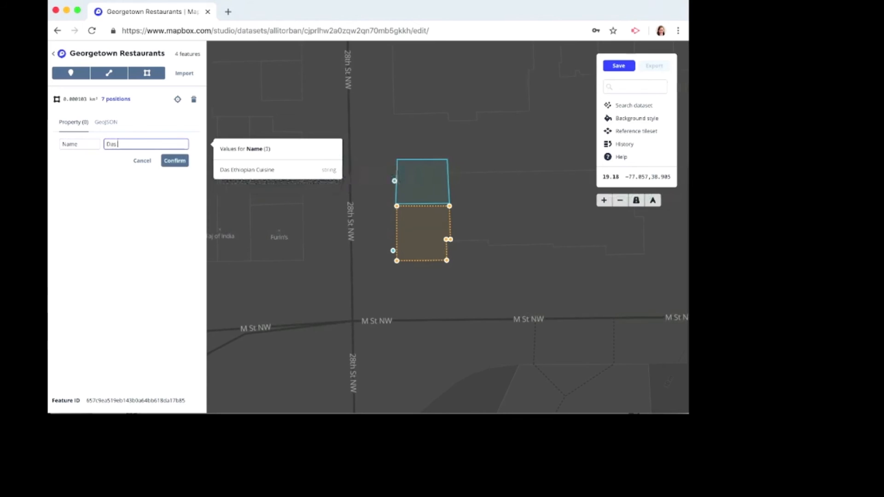
text( Ethiopian Cuisine)
click(171, 161)
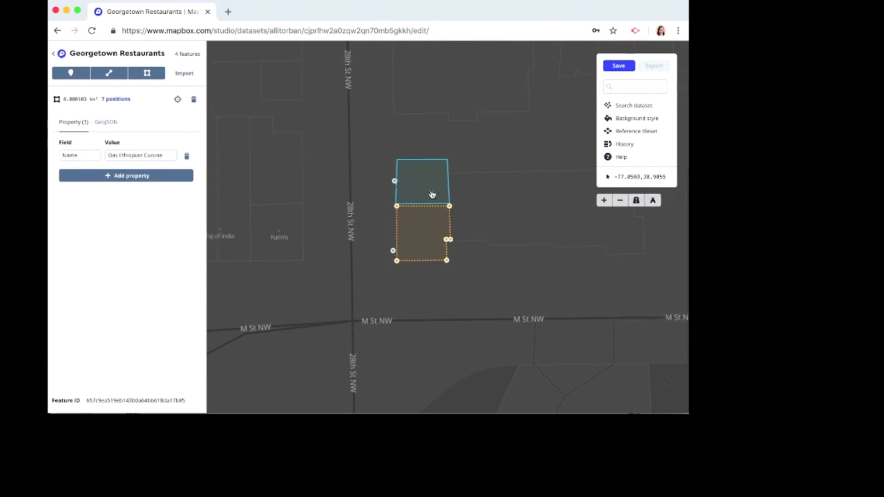
click(369, 209)
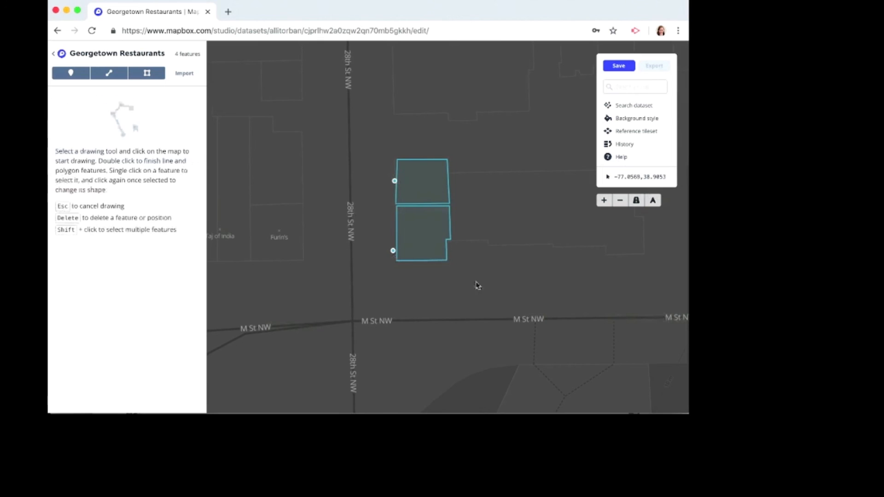
Save the dataset and export it to a new tileset named Georgetown Restaurants
click(620, 66)
click(392, 226)
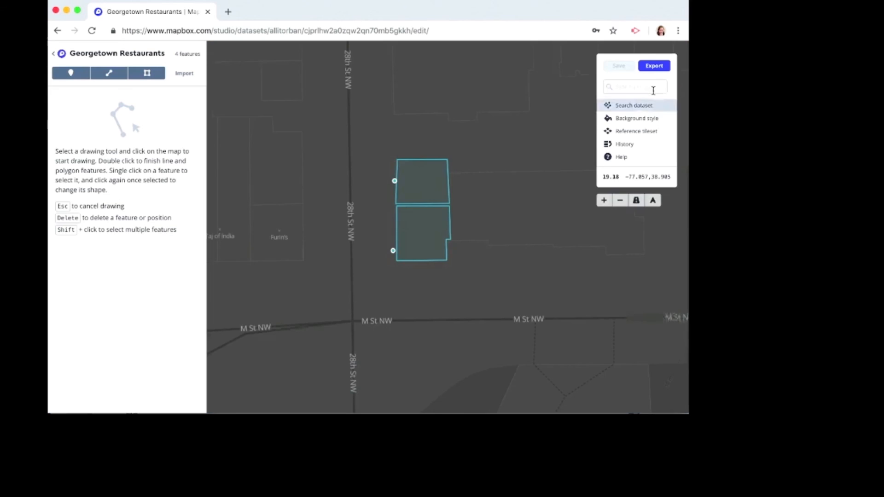
click(654, 65)
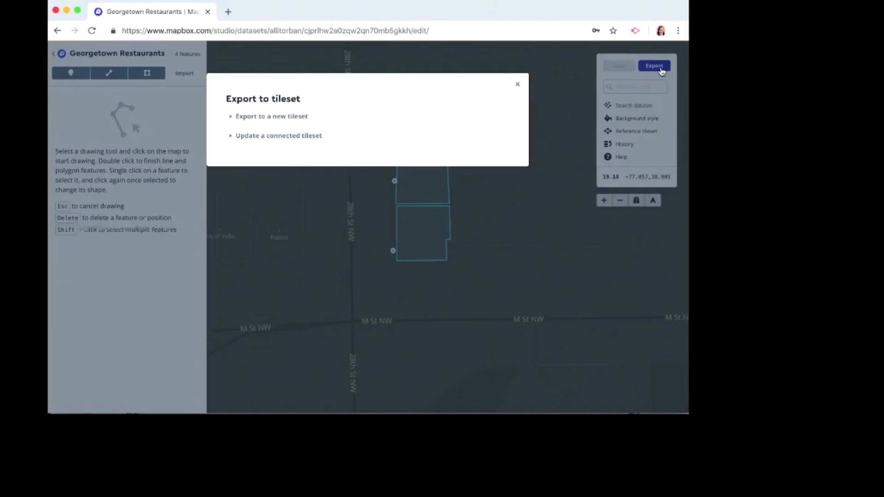
click(304, 117)
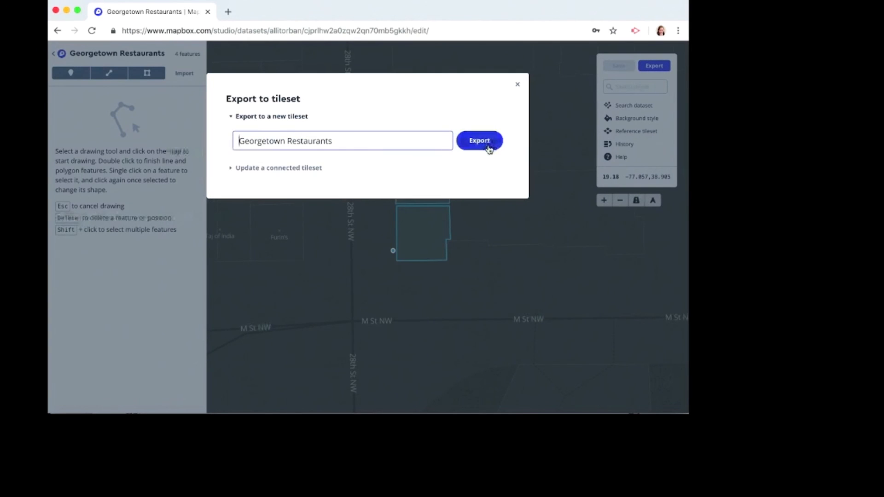
click(488, 146)
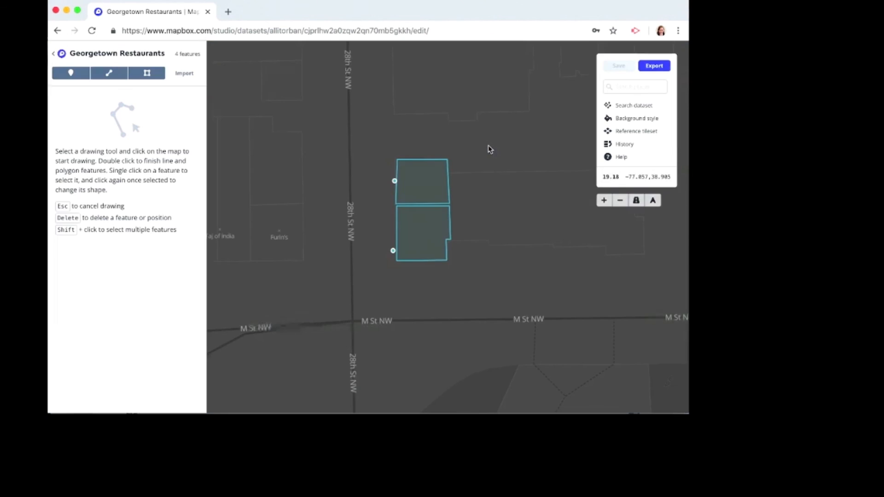